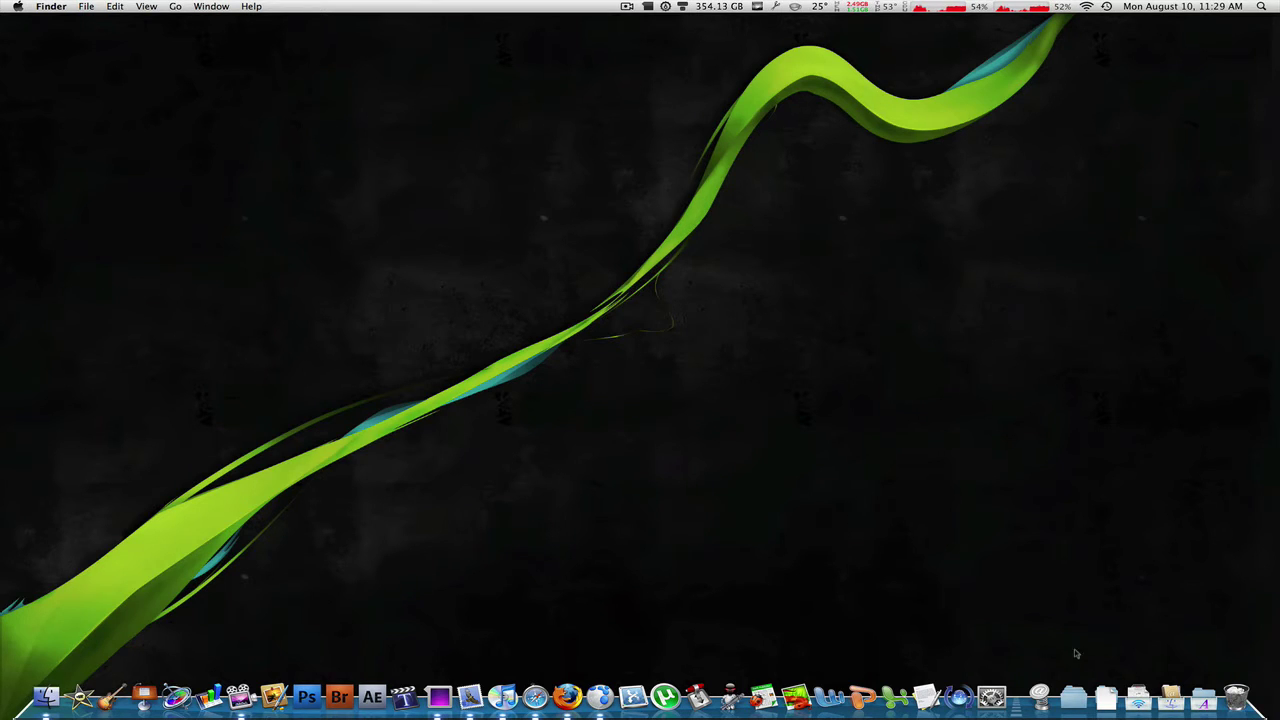
# Switch from Finder to Safari, which shows the MacBoyProductions YouTube channel page.
pyautogui.press('super+Tab')
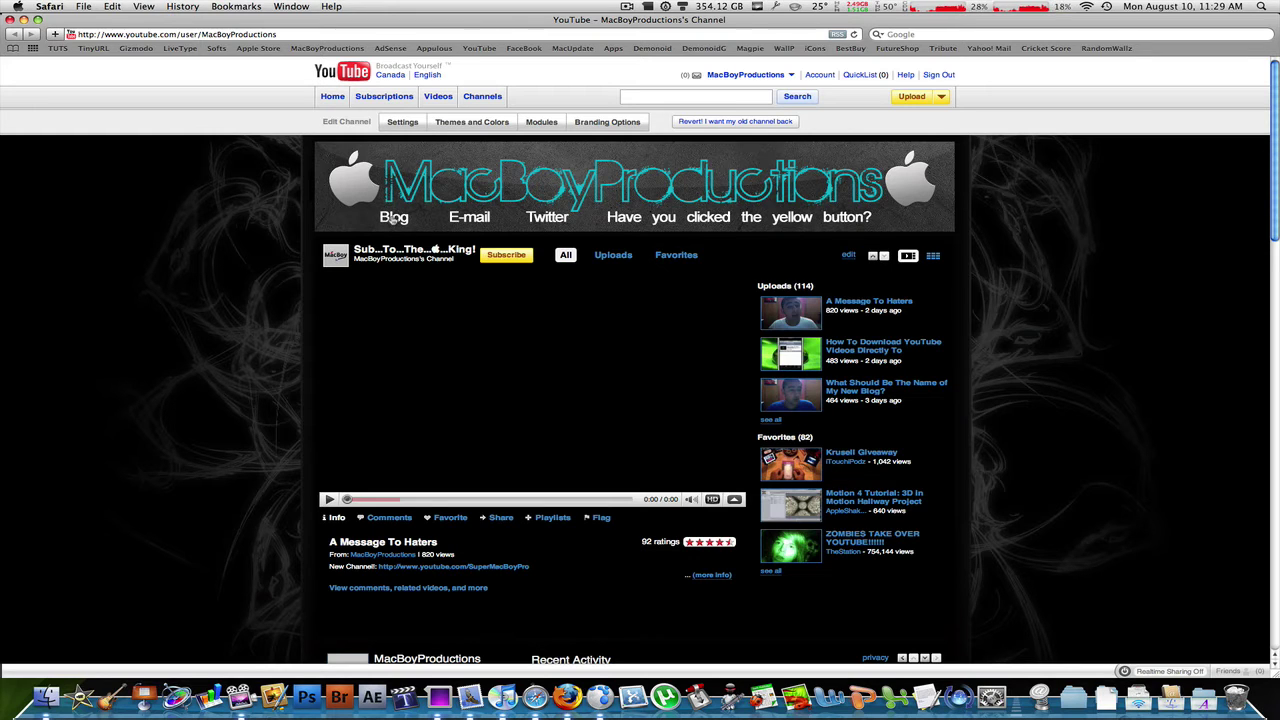
# Open the banner's Blog, E-mail and Twitter links in new tabs and review each destination.
pyautogui.click(395, 217)
pyautogui.click(469, 231)
pyautogui.click(536, 234)
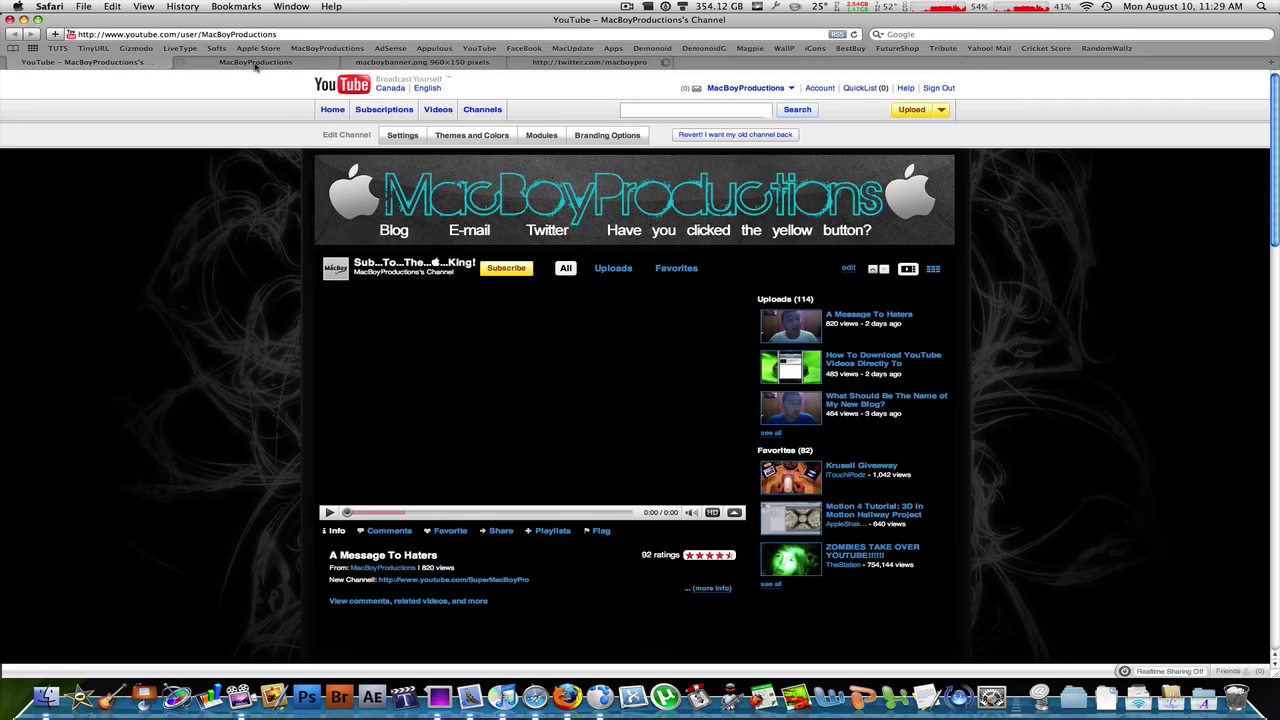
pyautogui.click(255, 64)
pyautogui.click(402, 64)
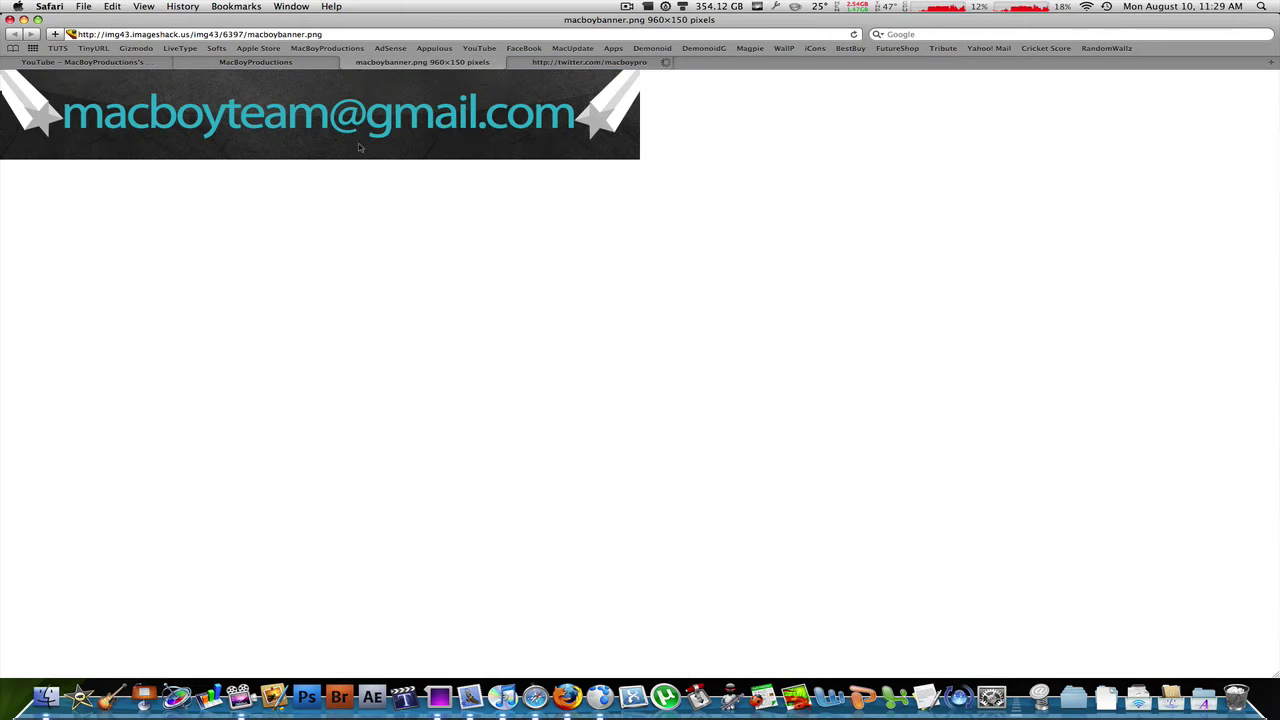
pyautogui.click(585, 62)
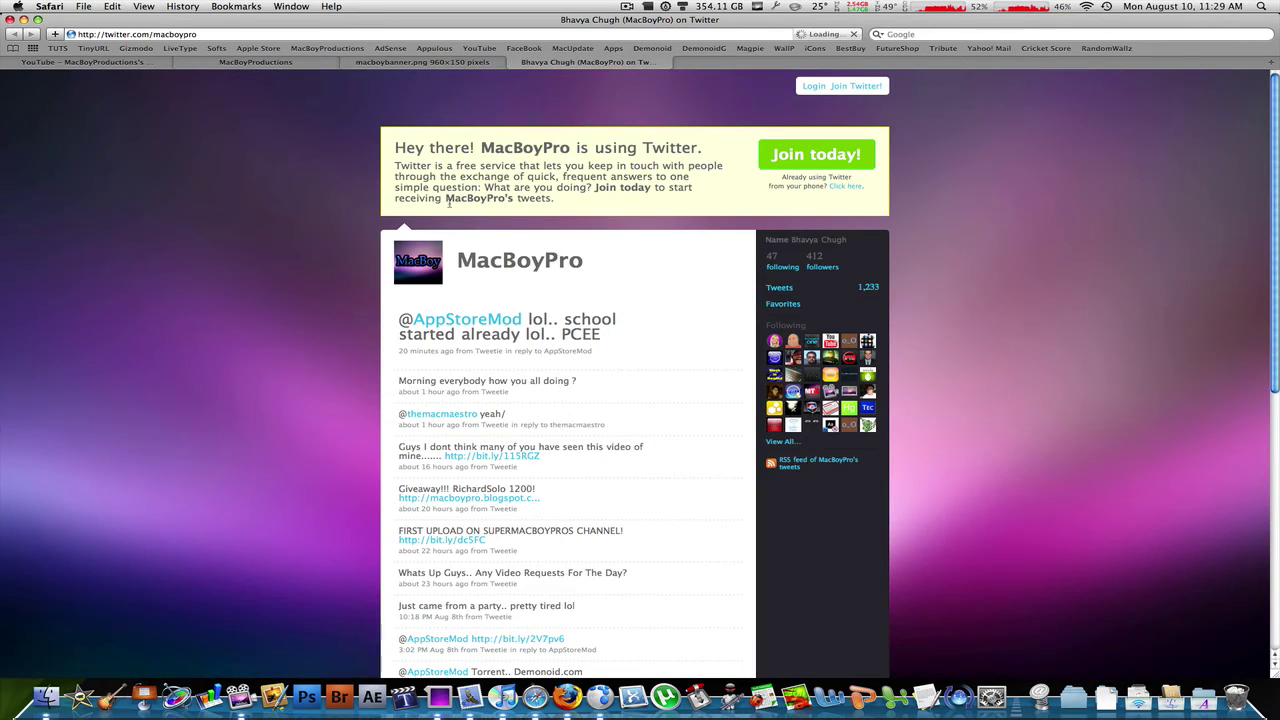
pyautogui.hotkey('ctrl', 'shift', 'Tab')
pyautogui.hotkey('ctrl', 'shift', 'Tab')
pyautogui.hotkey('ctrl', 'shift', 'Tab')
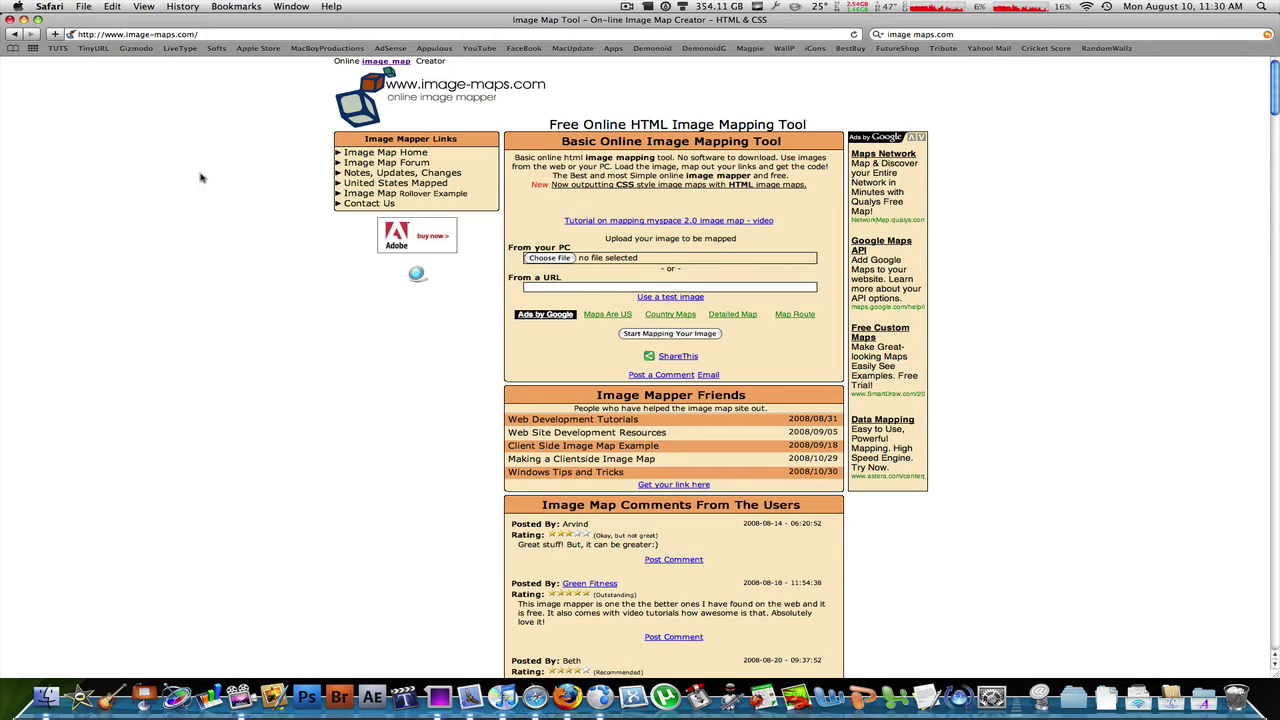
# Upload MacBoyProductions.png from the computer and start mapping it.
pyautogui.click(550, 258)
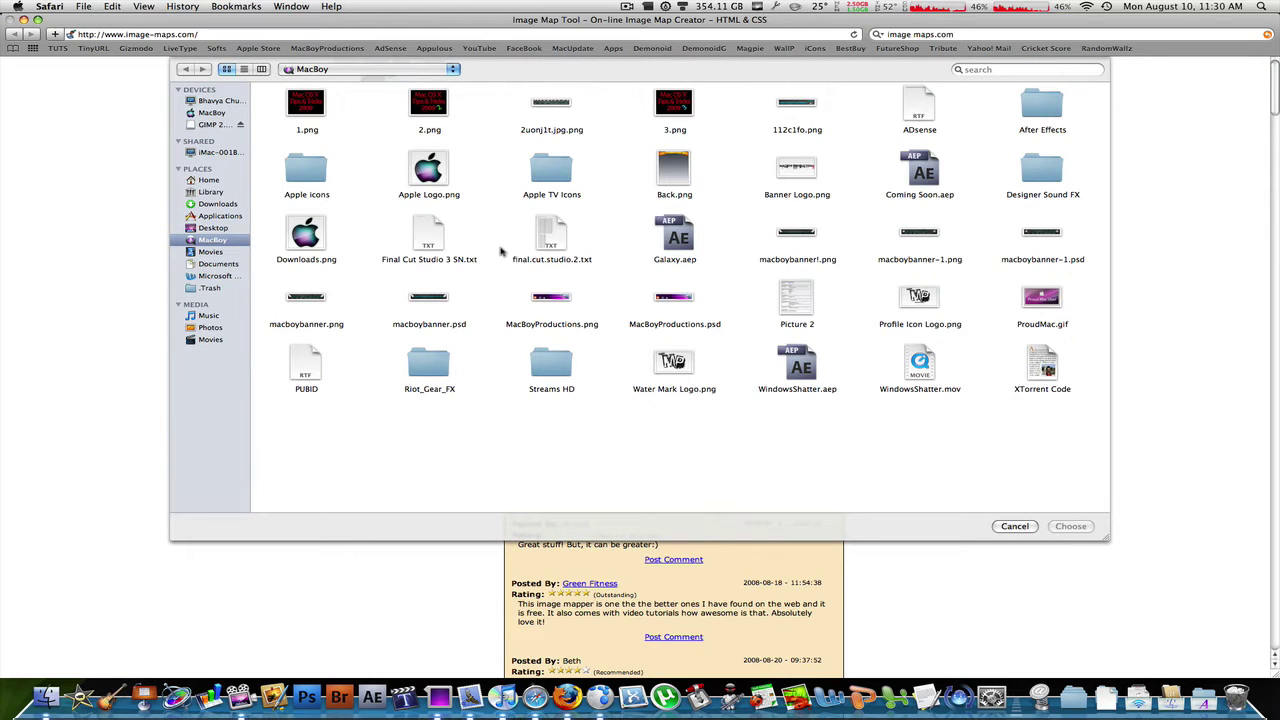
pyautogui.click(552, 300)
pyautogui.press('Return')
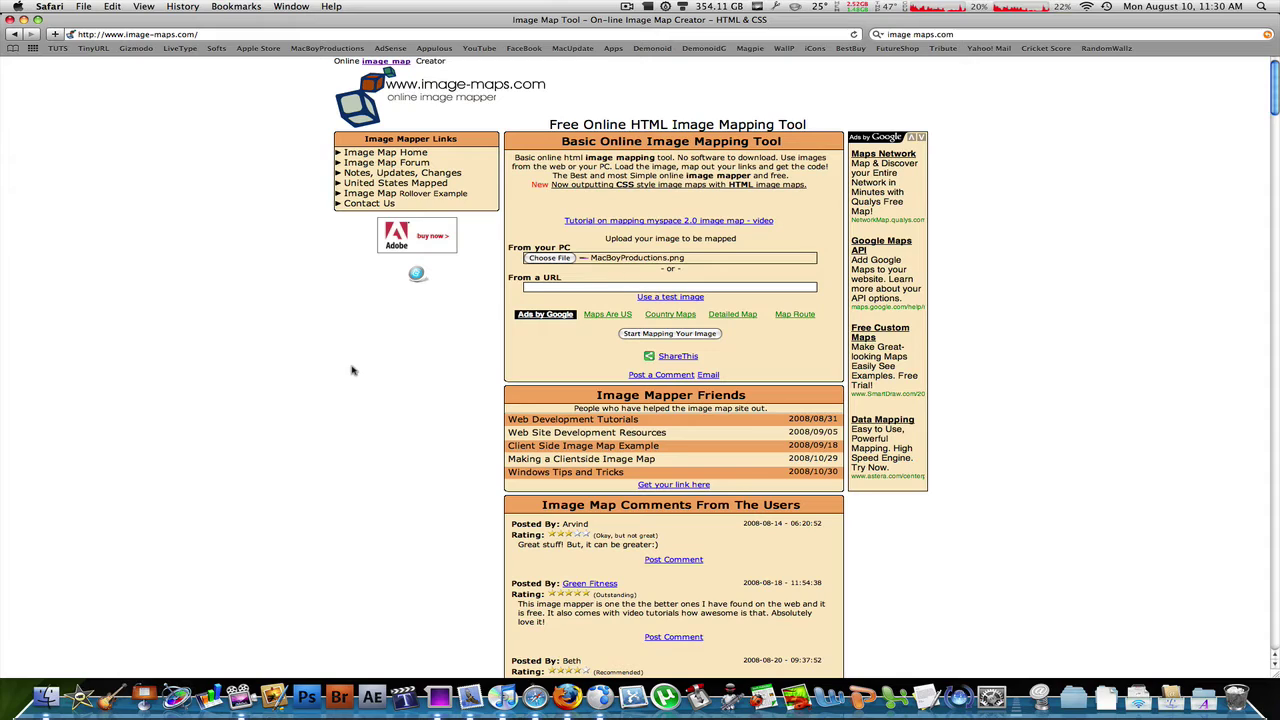
pyautogui.click(643, 336)
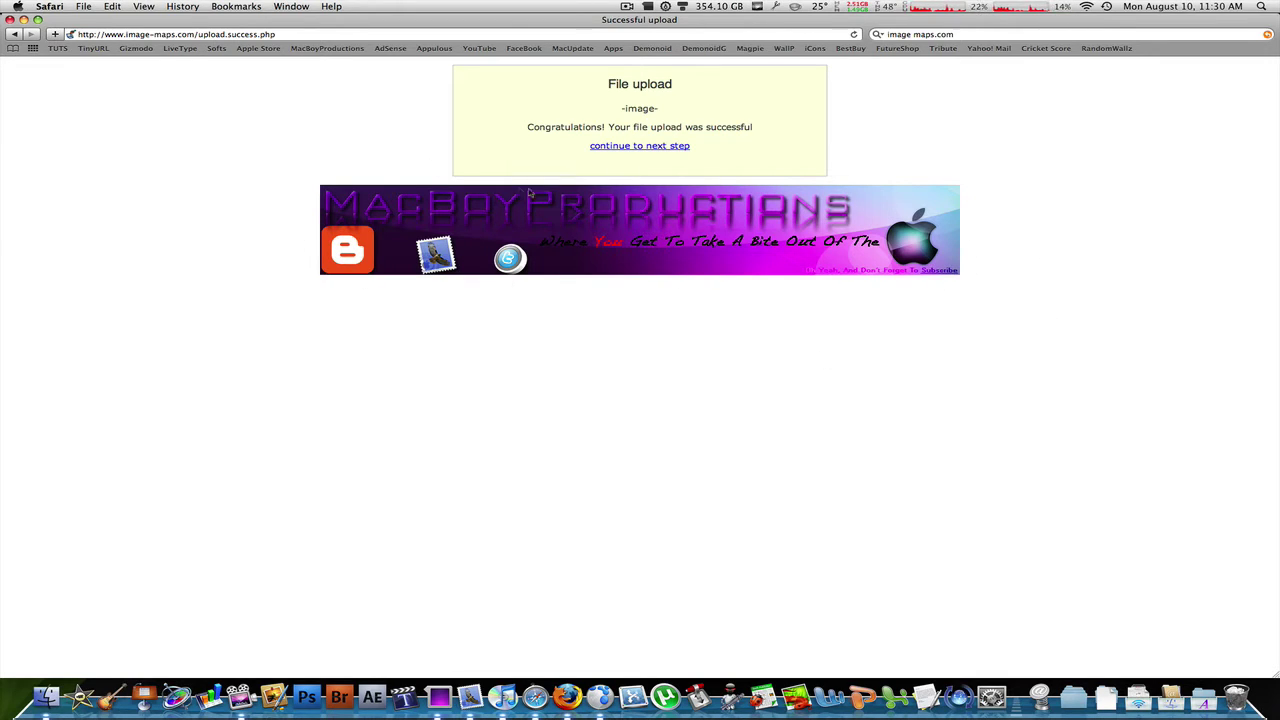
# Draw a new rectangular map area over the banner's Blogger icon.
pyautogui.click(639, 146)
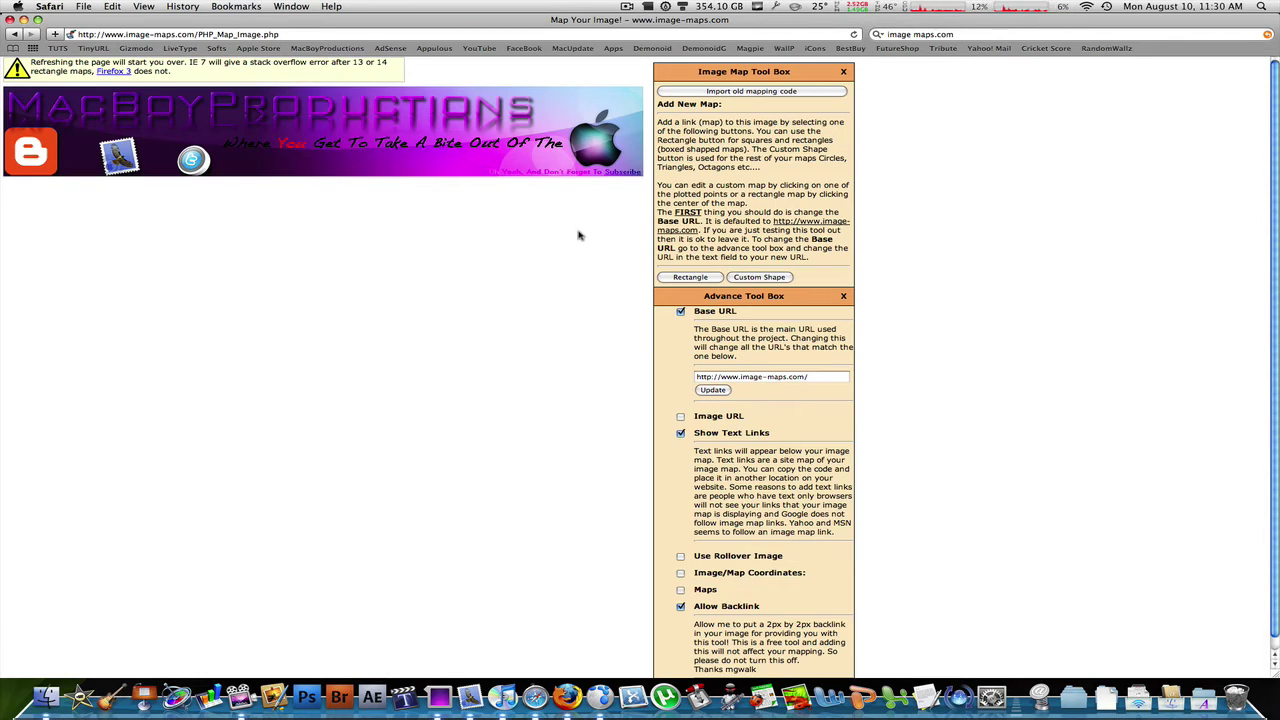
pyautogui.click(698, 278)
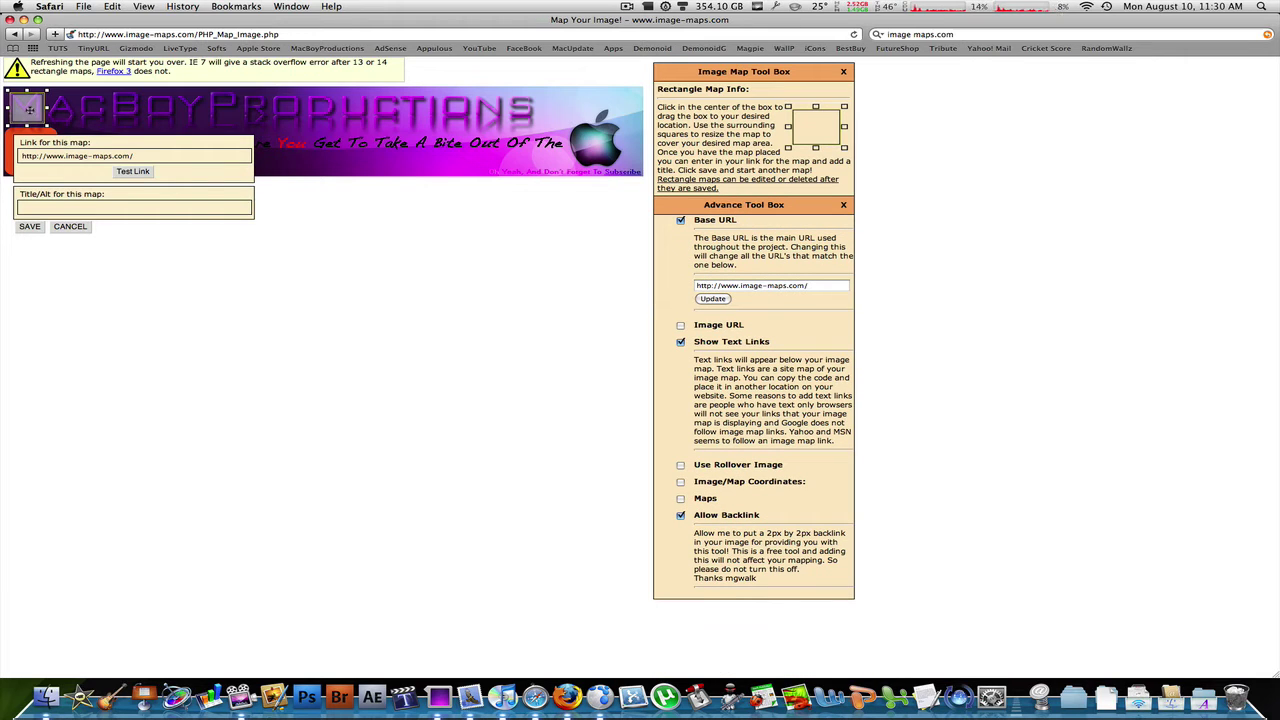
pyautogui.moveTo(29, 110); pyautogui.dragTo(58, 176)
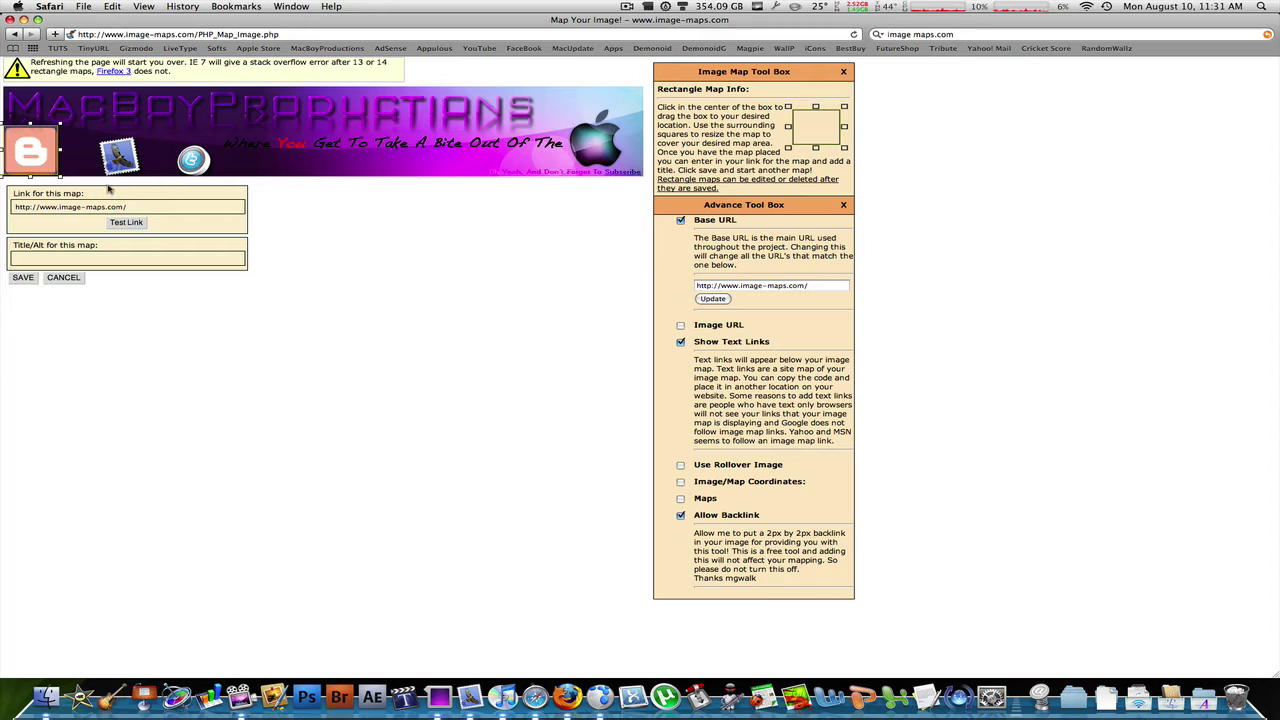
pyautogui.press('super+t')
pyautogui.click(328, 48)
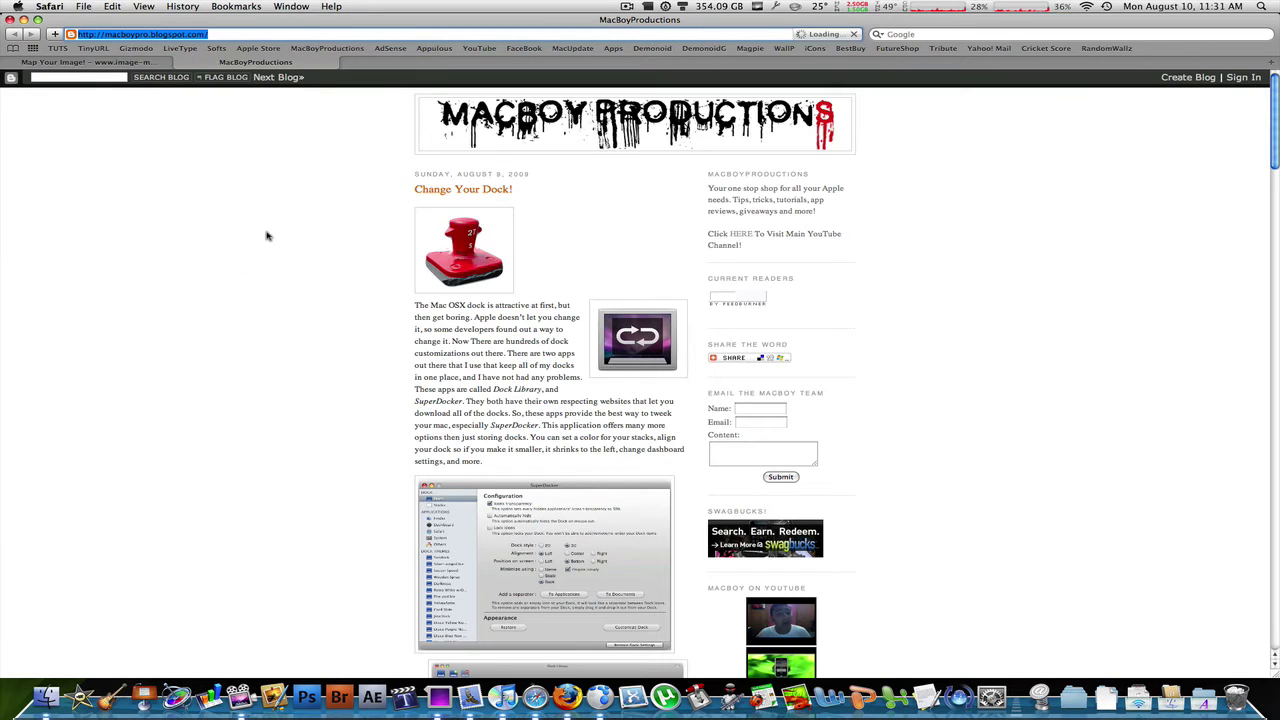
pyautogui.press('super+w')
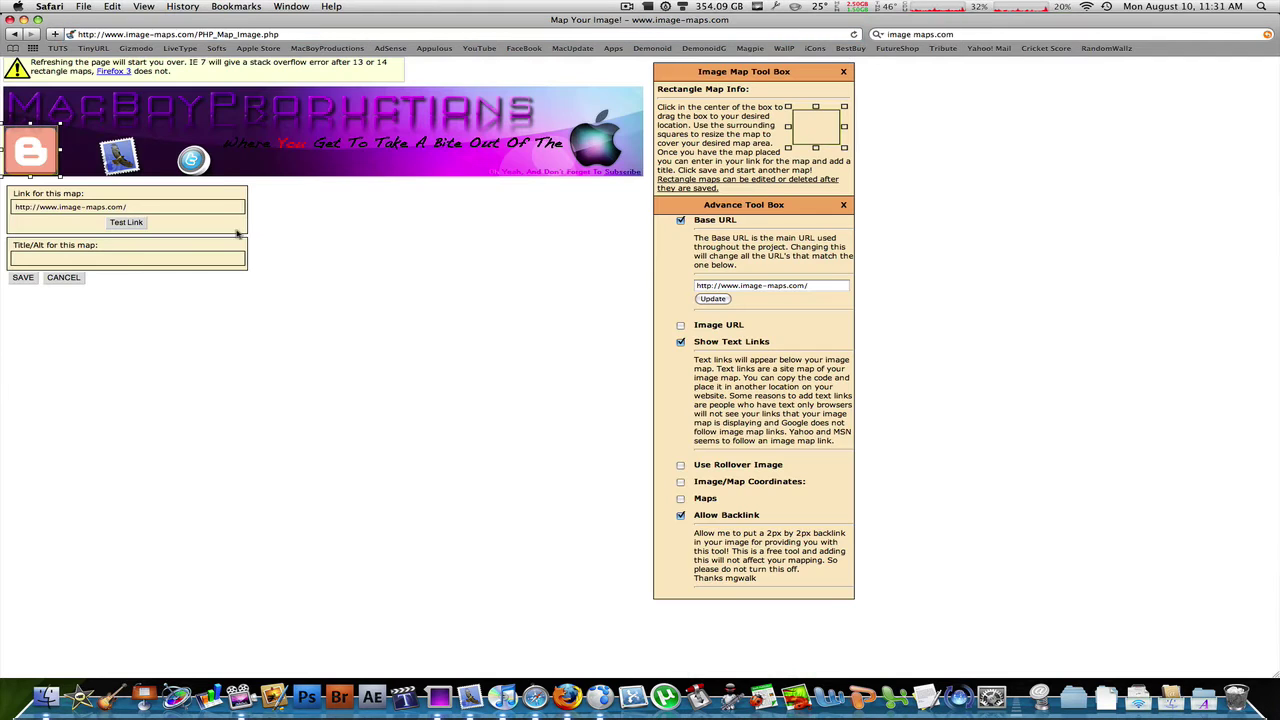
pyautogui.click(186, 208)
pyautogui.press('super+a')
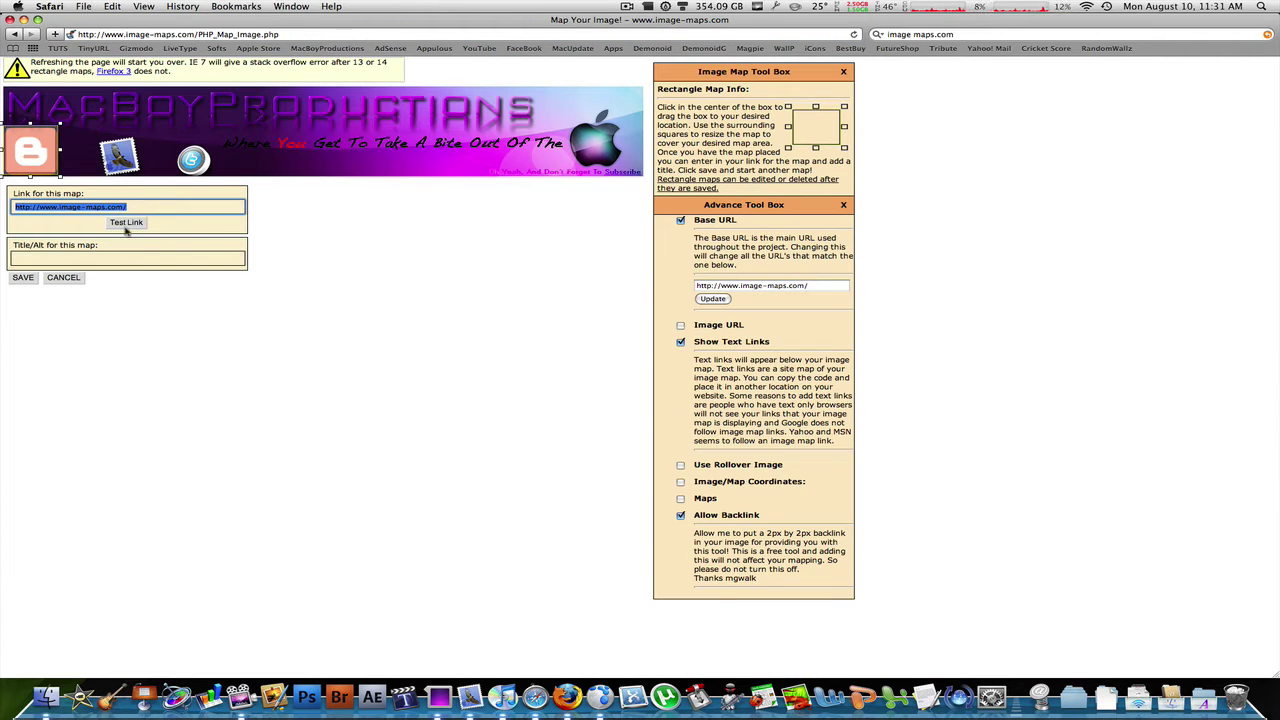
pyautogui.write('http://macboypro.blogspot.com/')
pyautogui.click(24, 278)
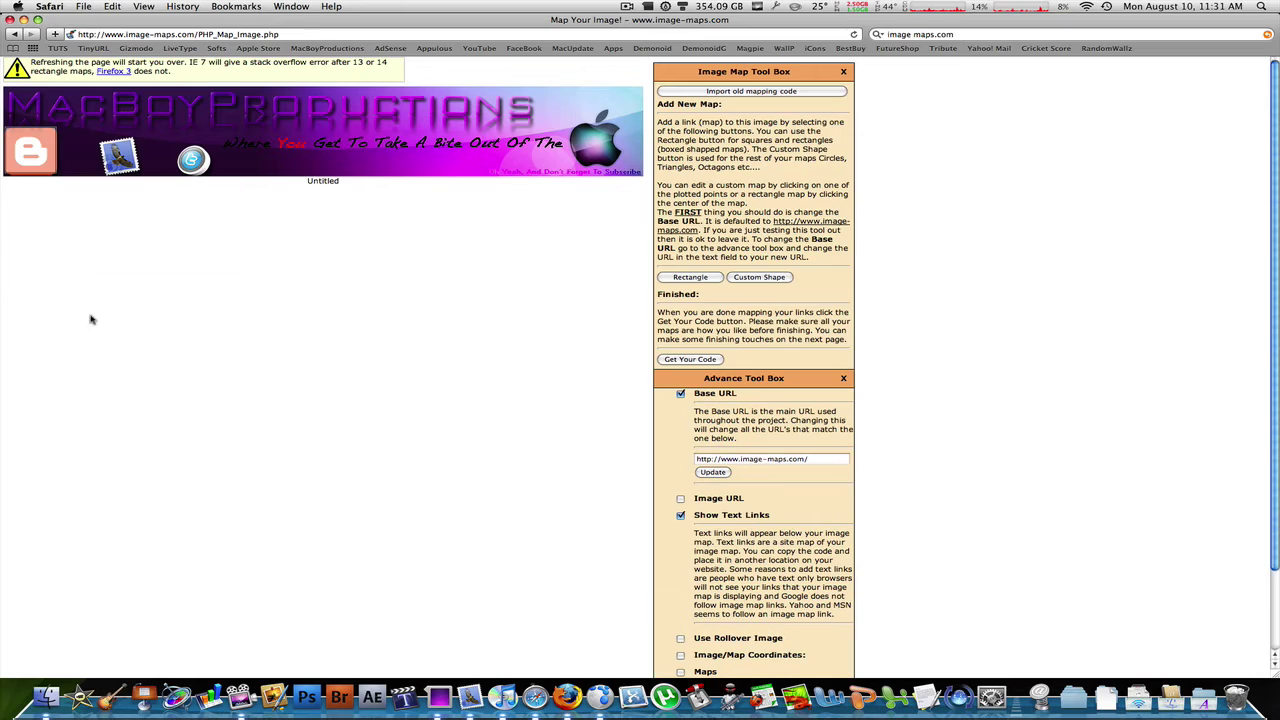
# Add a second rectangle over the mail icon and select its default link address.
pyautogui.click(684, 279)
pyautogui.moveTo(40, 122); pyautogui.dragTo(147, 177)
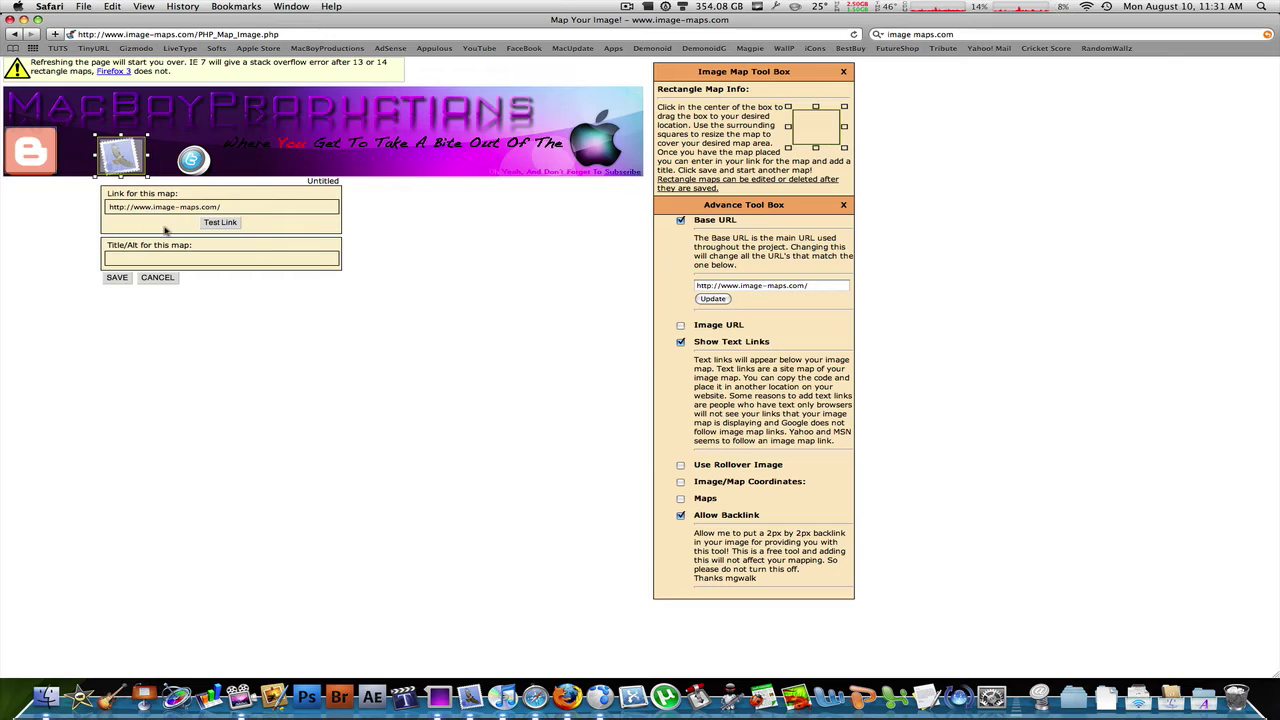
pyautogui.click(235, 206)
pyautogui.moveTo(255, 207); pyautogui.dragTo(107, 207)
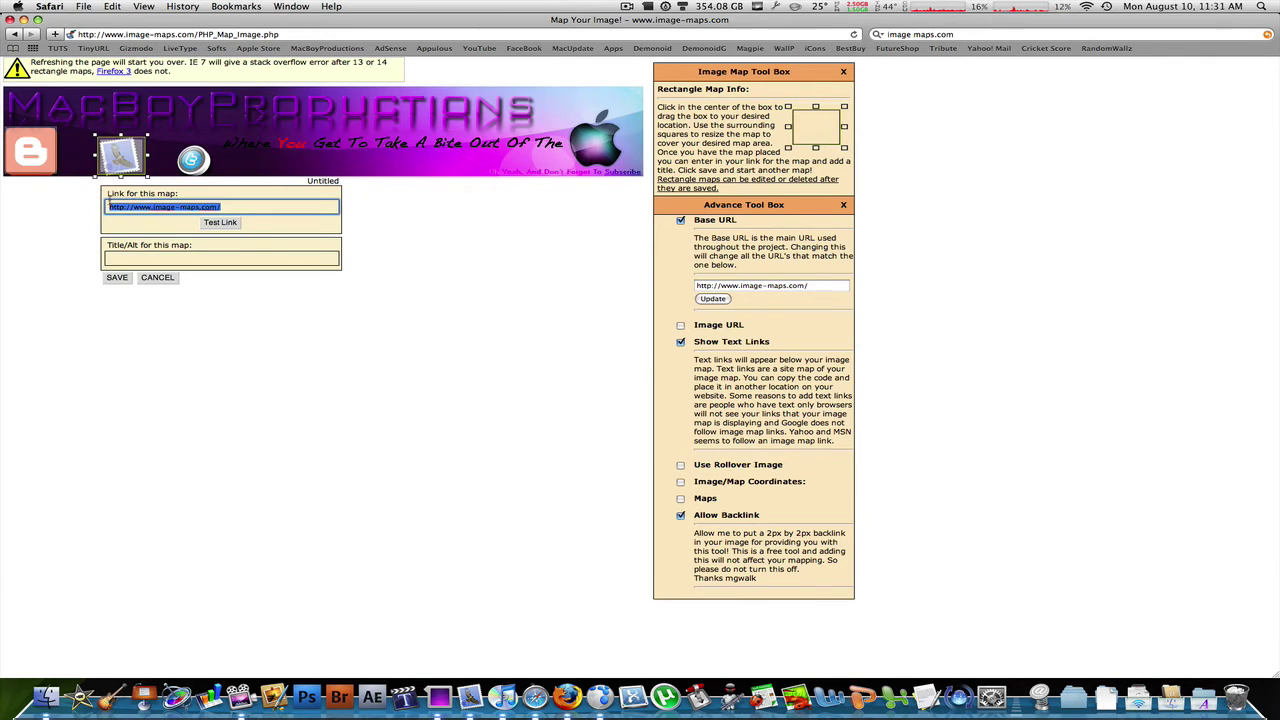
# Copy the macboybanner.png image address from the channel, paste it as the link, and save.
pyautogui.press('super+t')
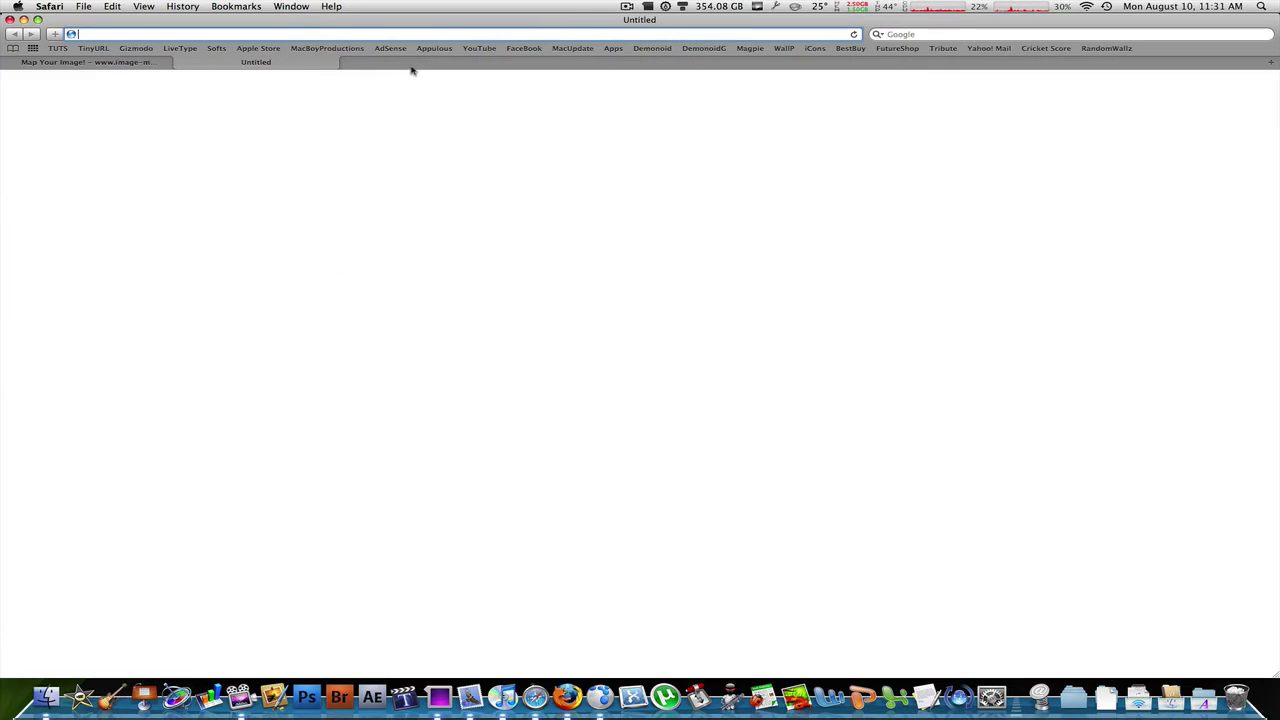
pyautogui.click(478, 48)
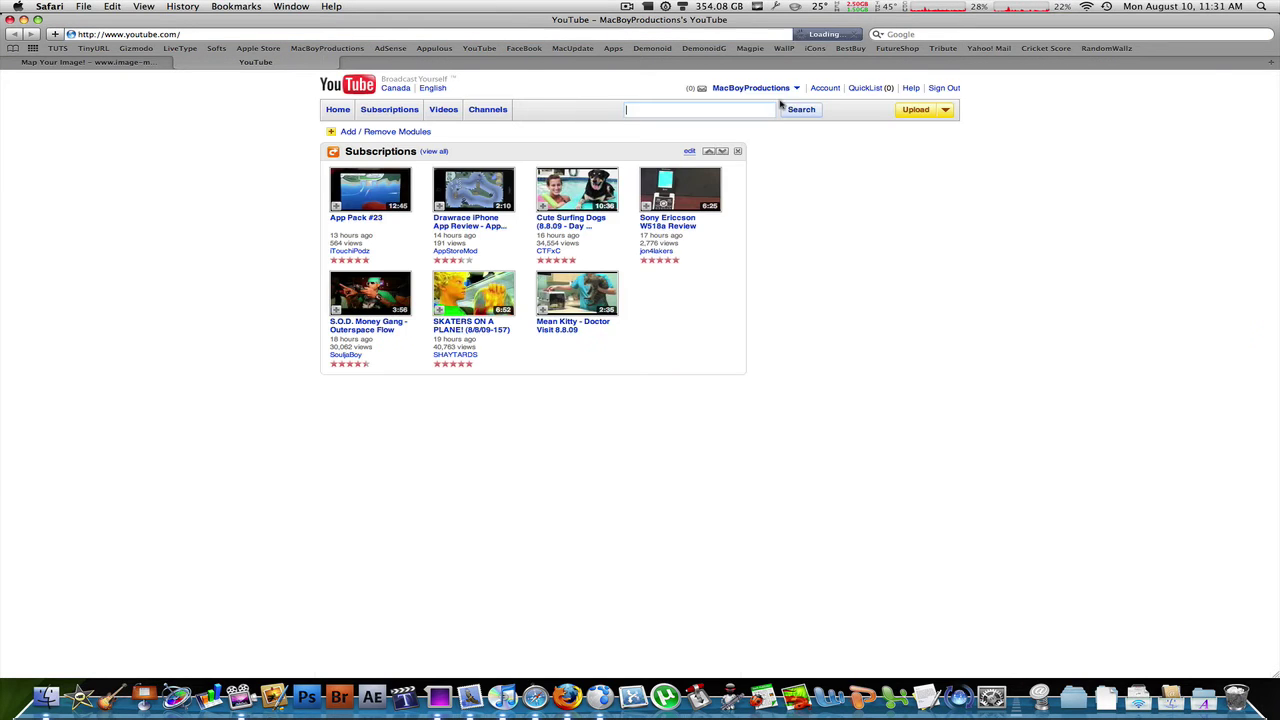
pyautogui.click(768, 90)
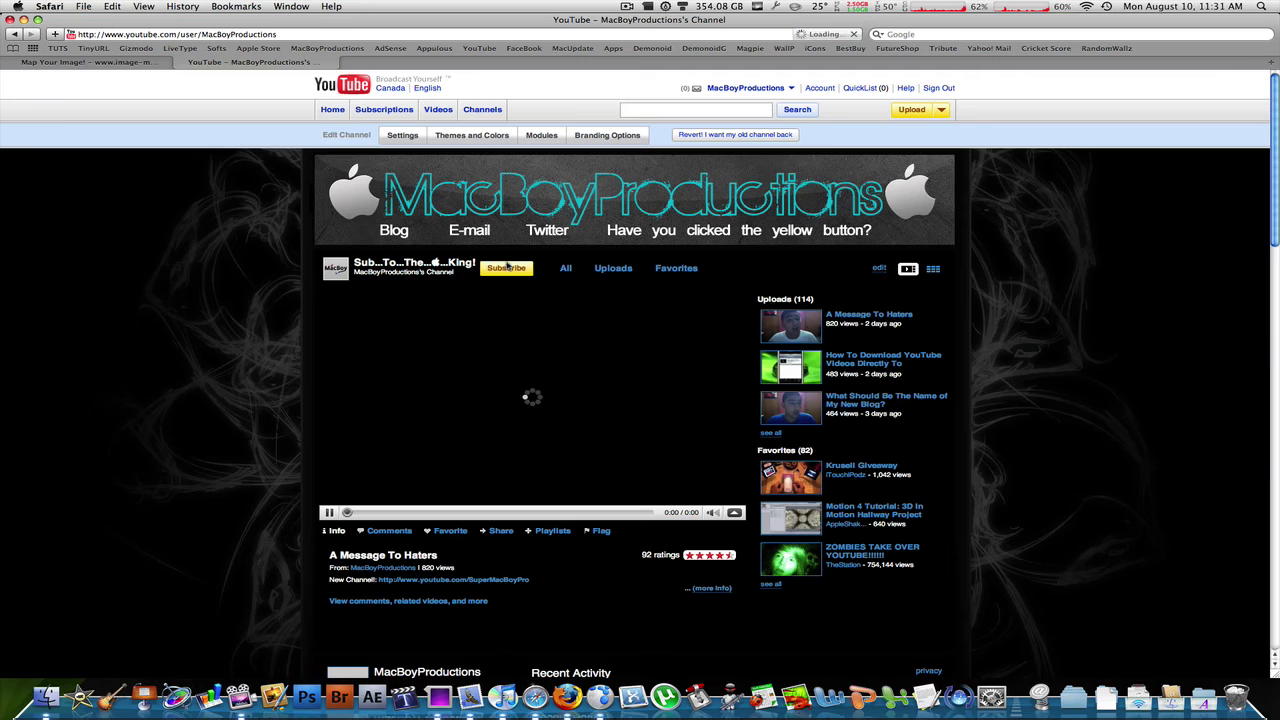
pyautogui.click(461, 237)
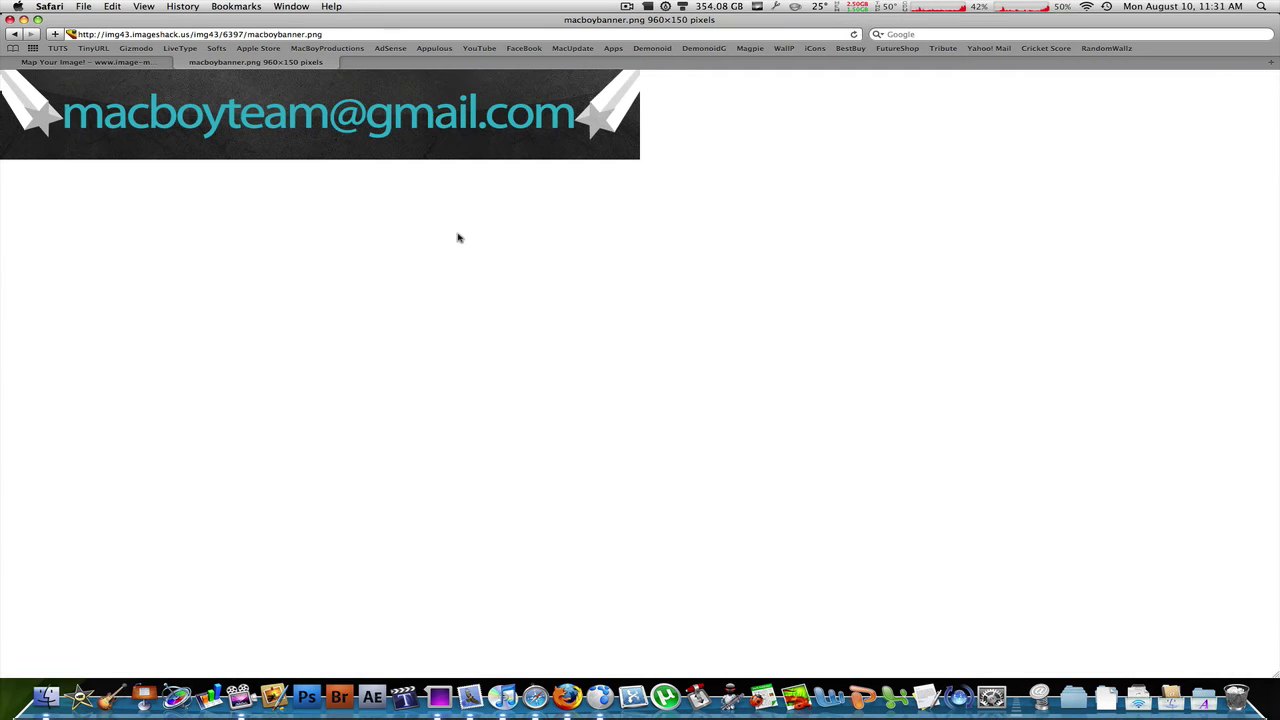
pyautogui.click(330, 35)
pyautogui.press('super+c')
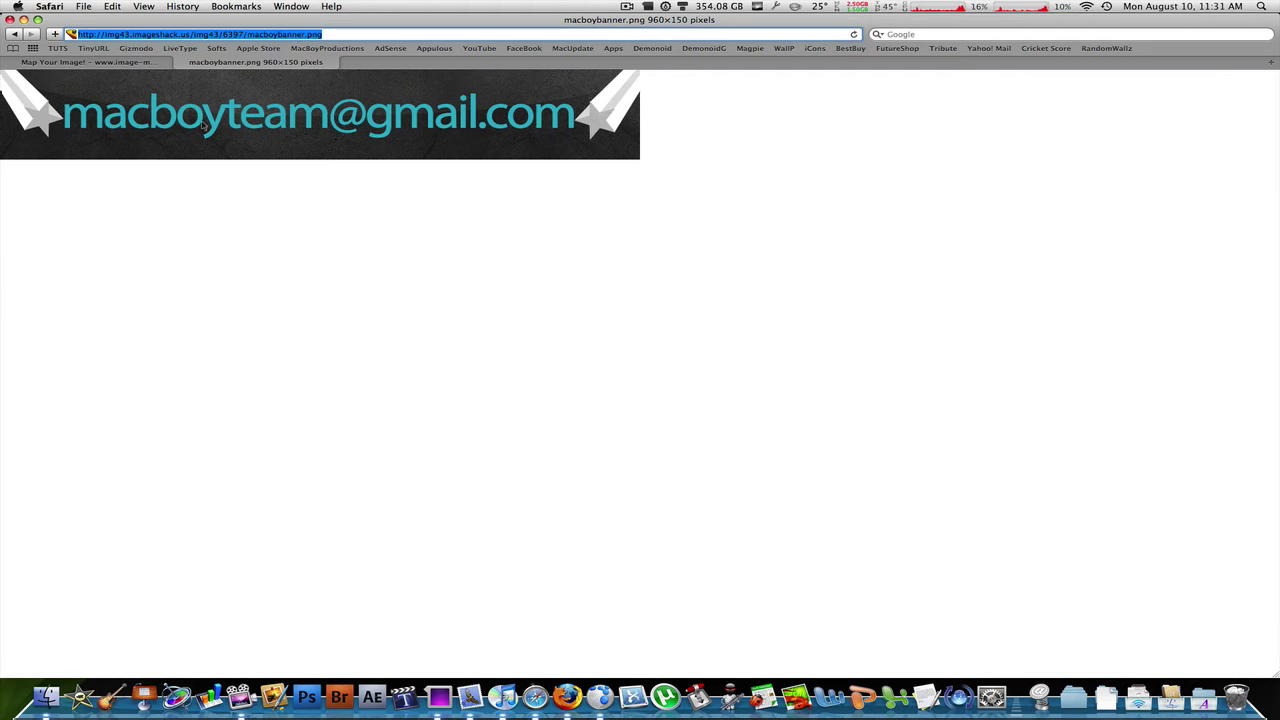
pyautogui.press('super+w')
pyautogui.press('super+v')
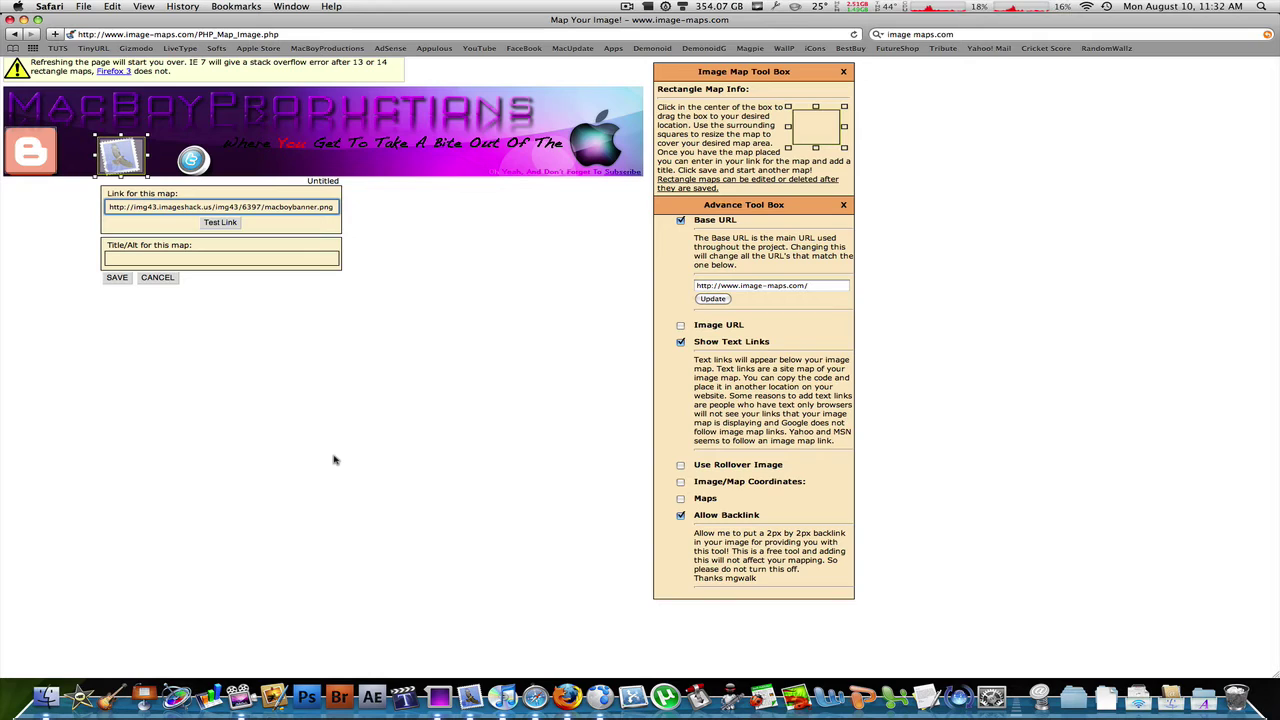
pyautogui.click(110, 278)
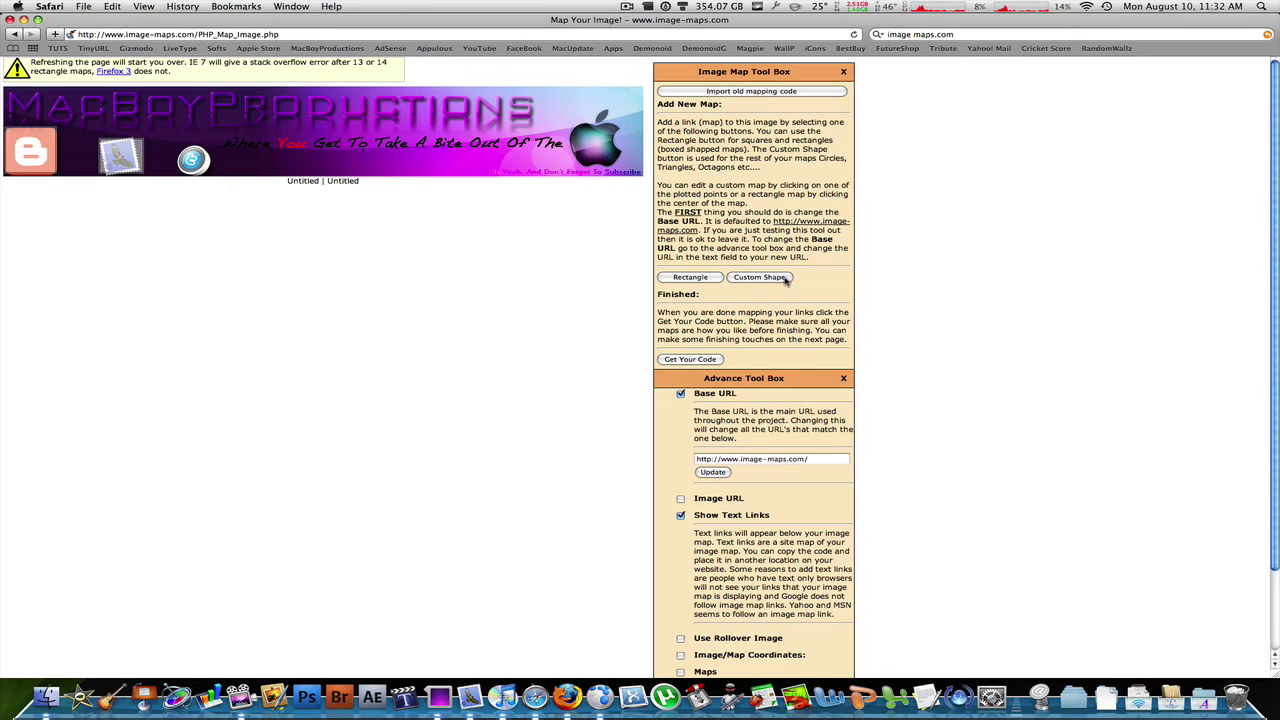
# Create a custom-shape hotspot over the Twitter icon and select its default link.
pyautogui.click(786, 279)
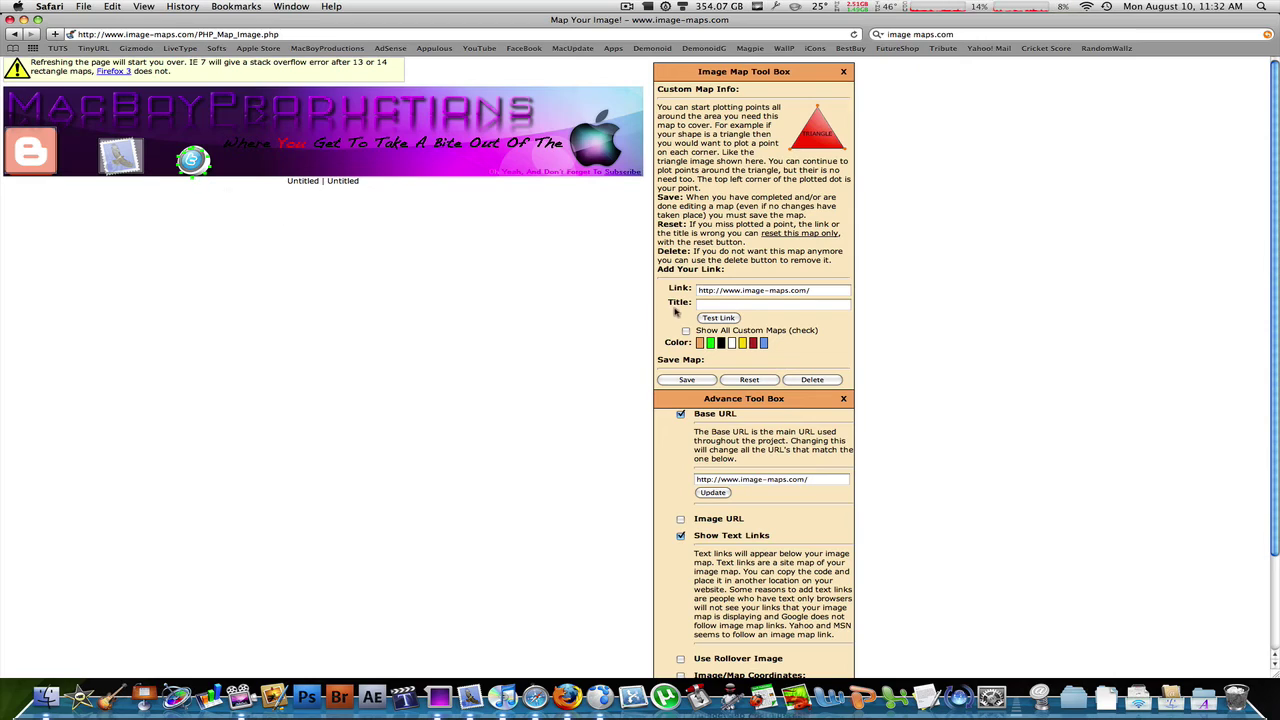
pyautogui.click(808, 290)
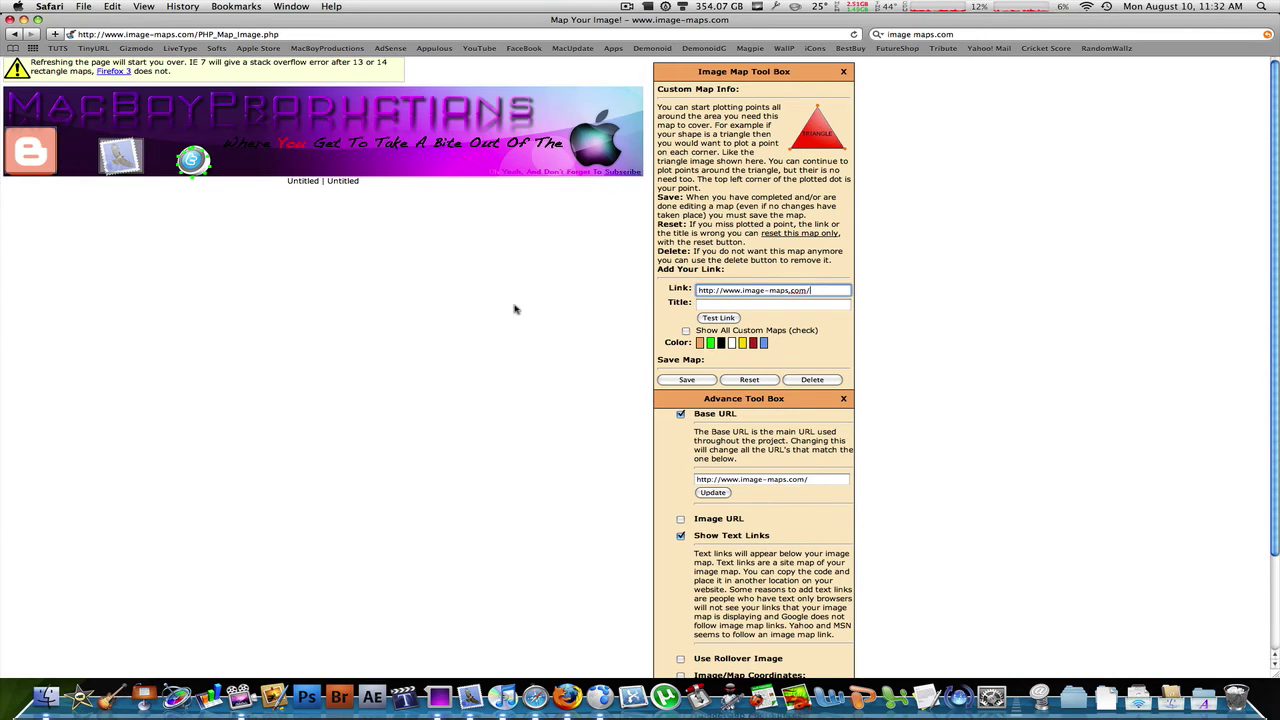
pyautogui.moveTo(814, 290); pyautogui.dragTo(638, 278)
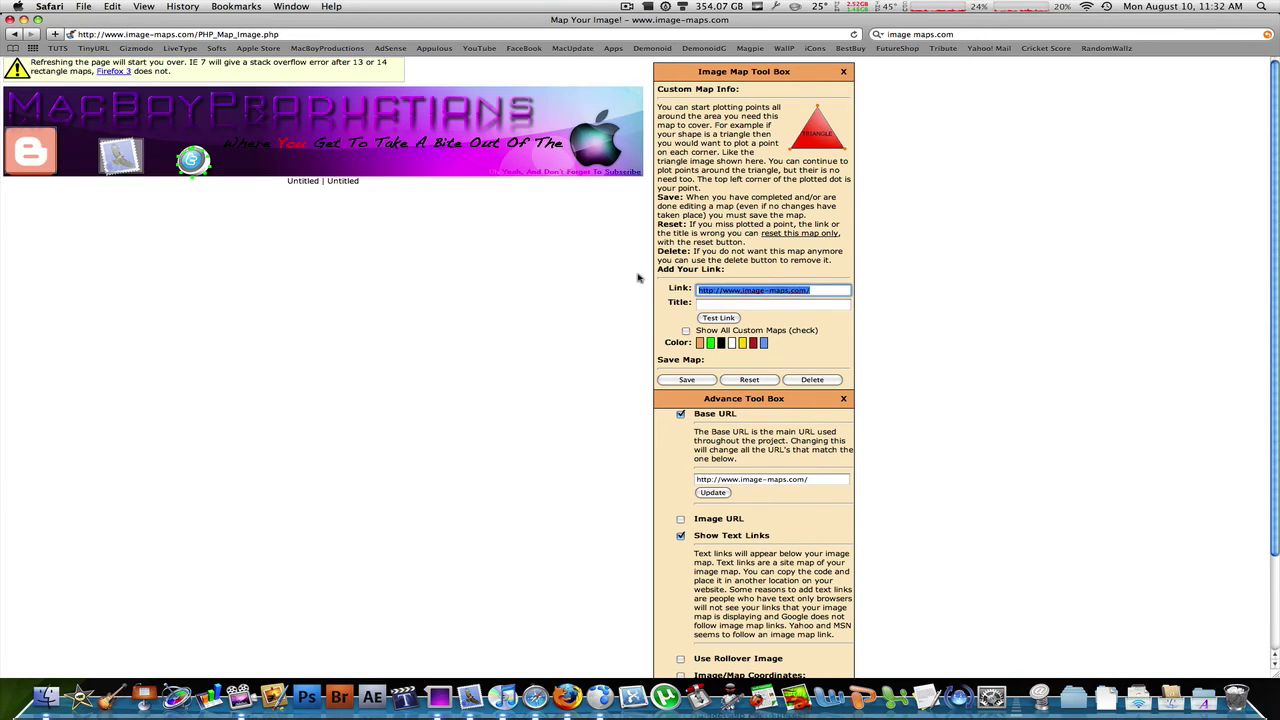
# Open the Twitter profile page in a new tab and copy its address.
pyautogui.press('cmd+t')
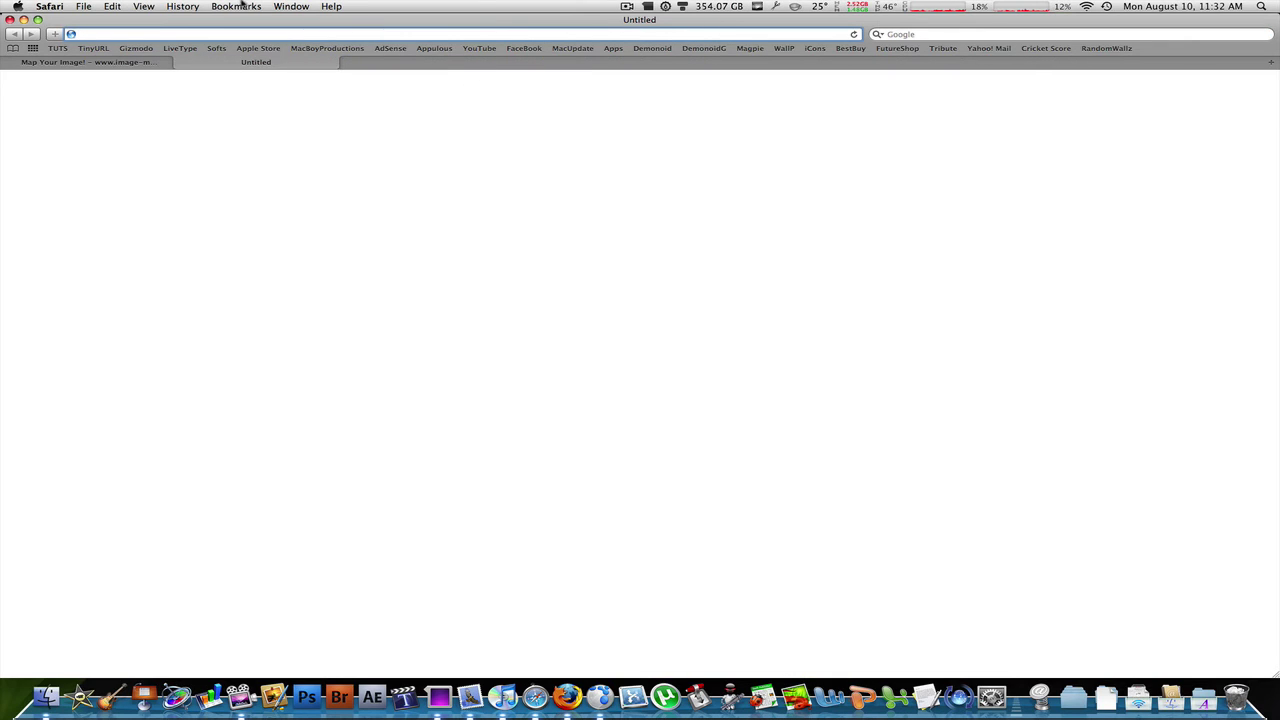
pyautogui.click(185, 6)
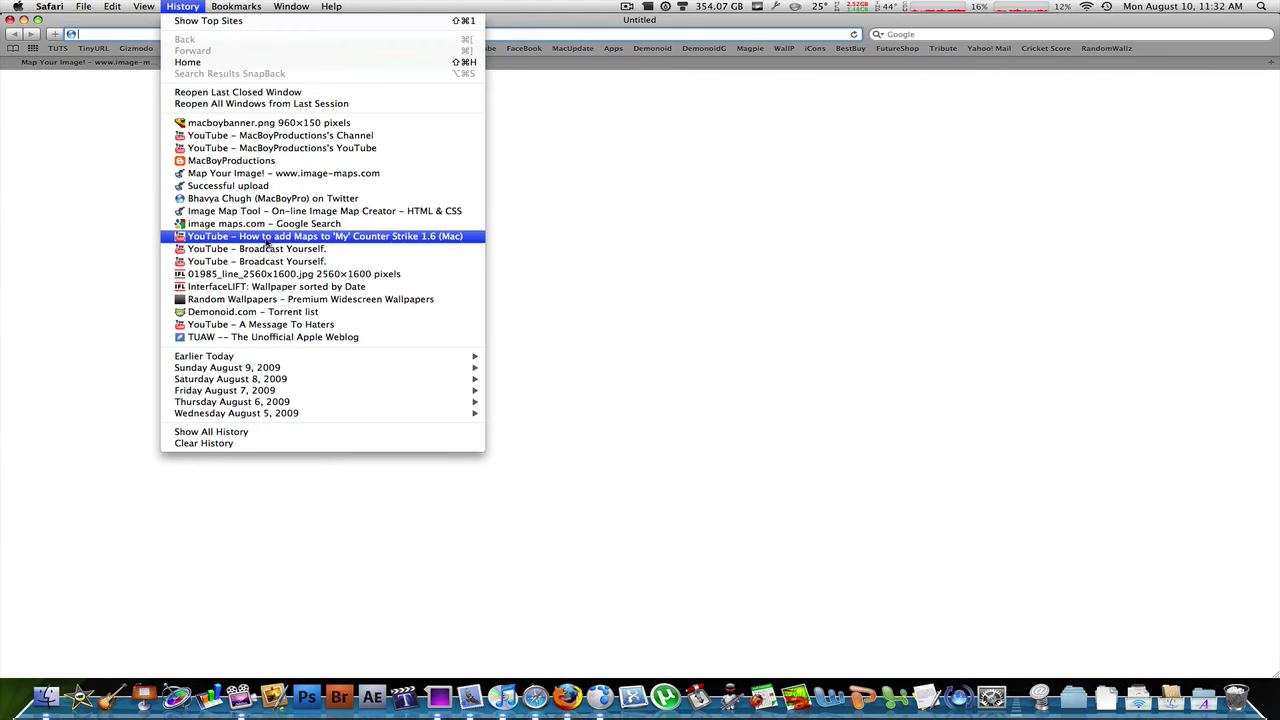
pyautogui.click(153, 79)
pyautogui.write('tw')
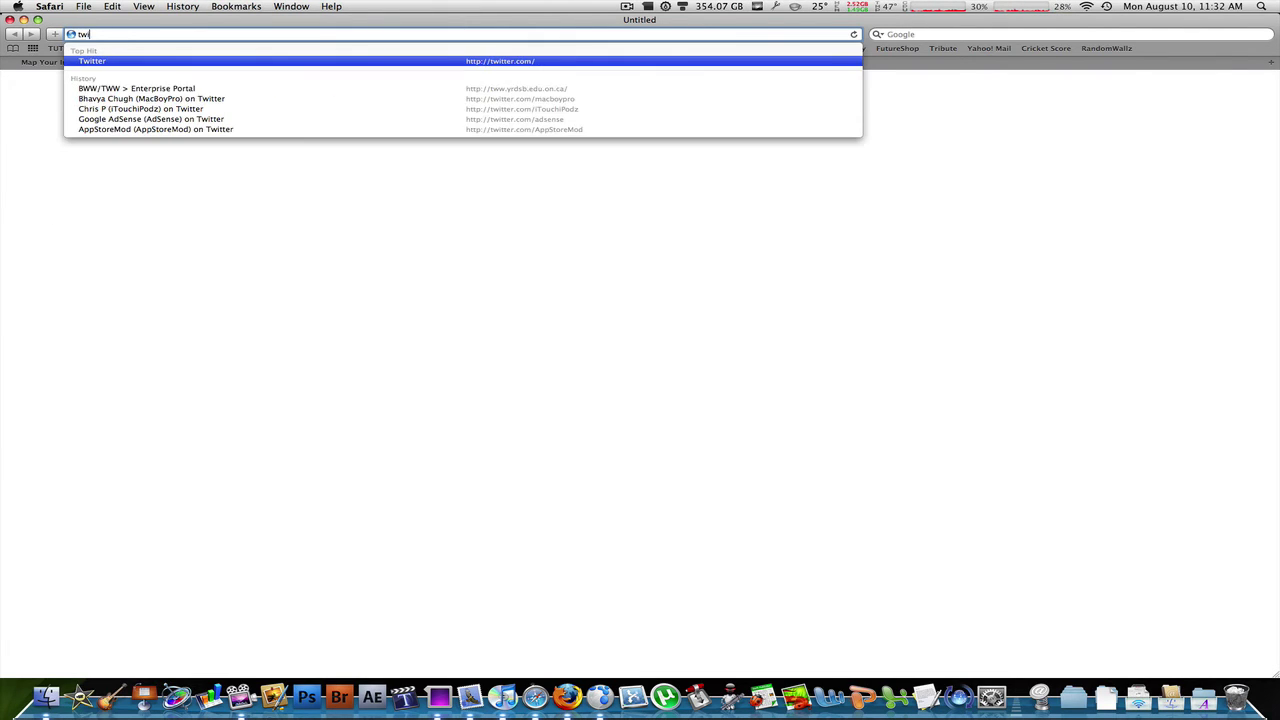
pyautogui.press('Down')
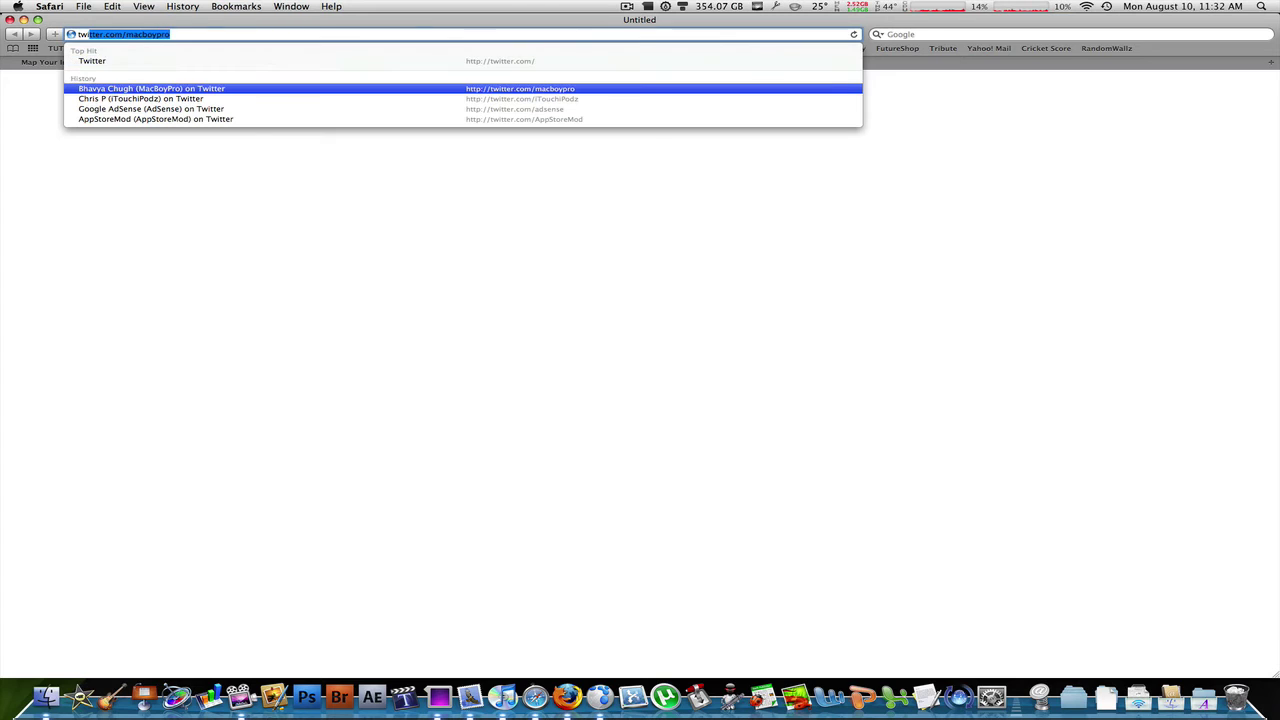
pyautogui.press('Return')
pyautogui.moveTo(196, 34); pyautogui.dragTo(78, 34)
pyautogui.press('super+c')
# Paste the Twitter profile address as the hotspot's link and save it.
pyautogui.hotkey('ctrl', 'shift', 'Tab')
pyautogui.click(780, 290)
pyautogui.press('super+v')
pyautogui.click(693, 381)
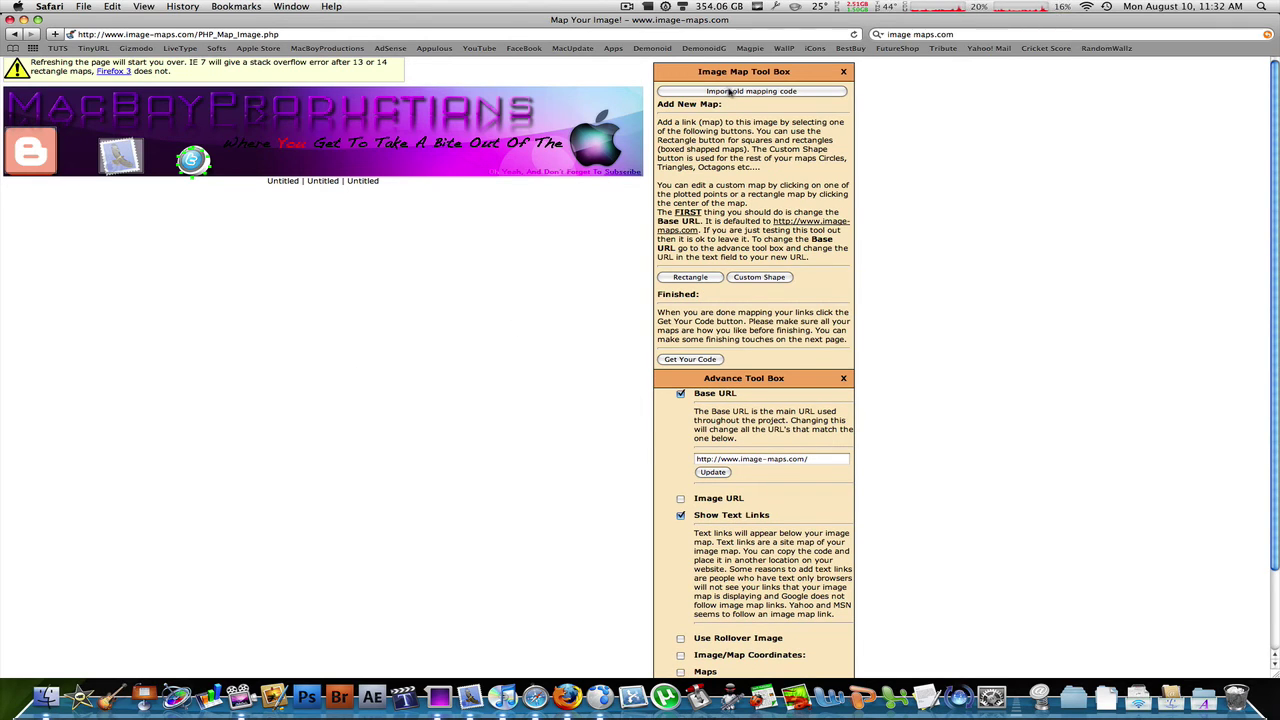
# Generate the banner's HTML image-map code, select and copy it, then test the Blog link.
pyautogui.click(697, 362)
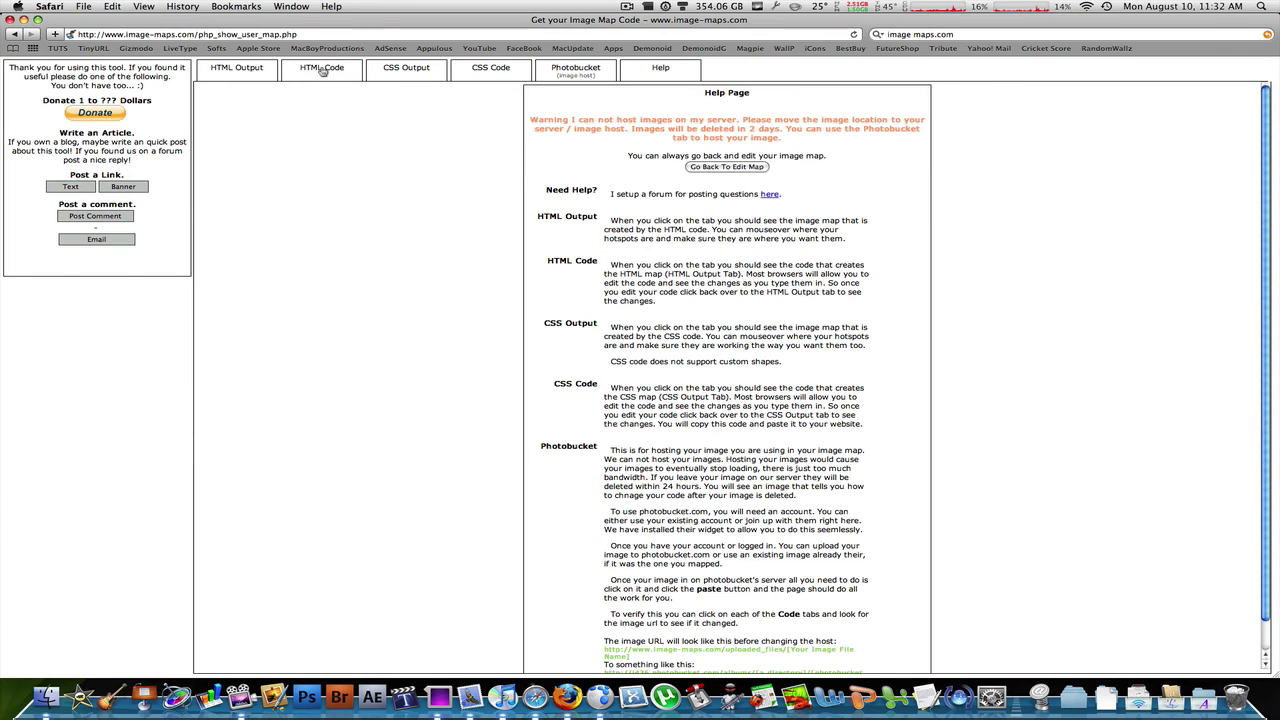
pyautogui.click(318, 72)
pyautogui.moveTo(412, 400); pyautogui.dragTo(186, 215)
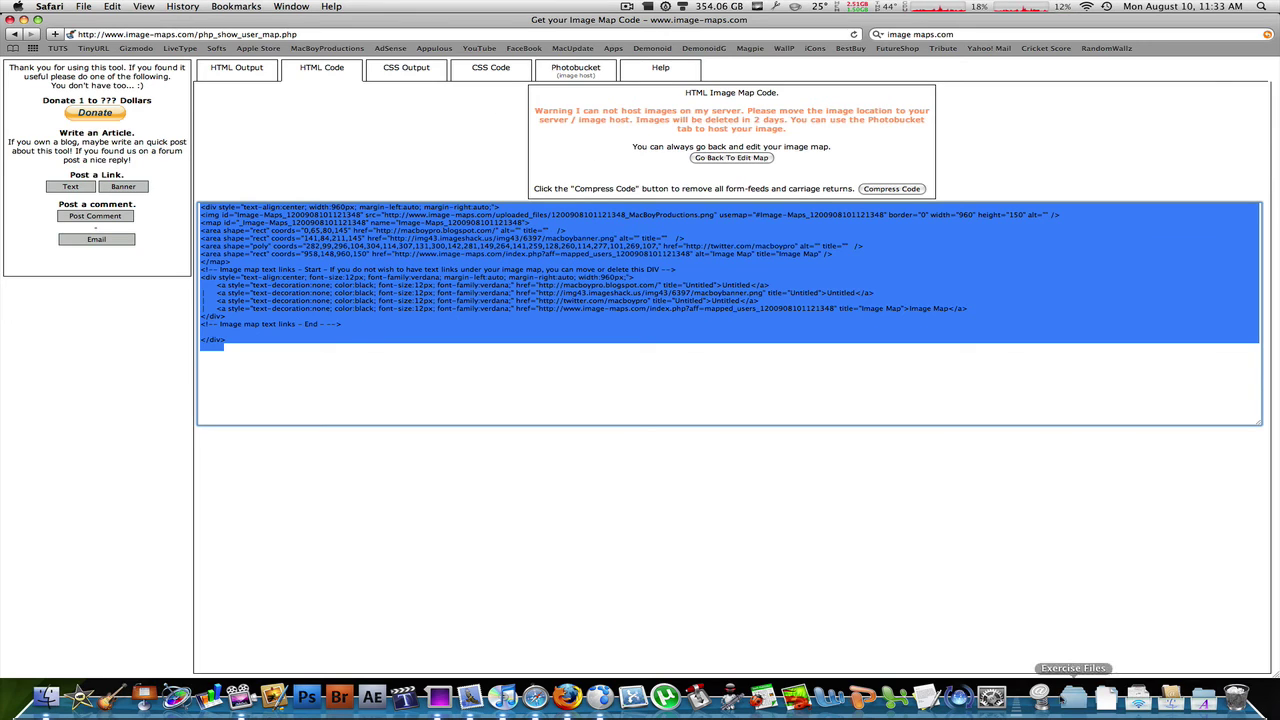
pyautogui.press('super+n')
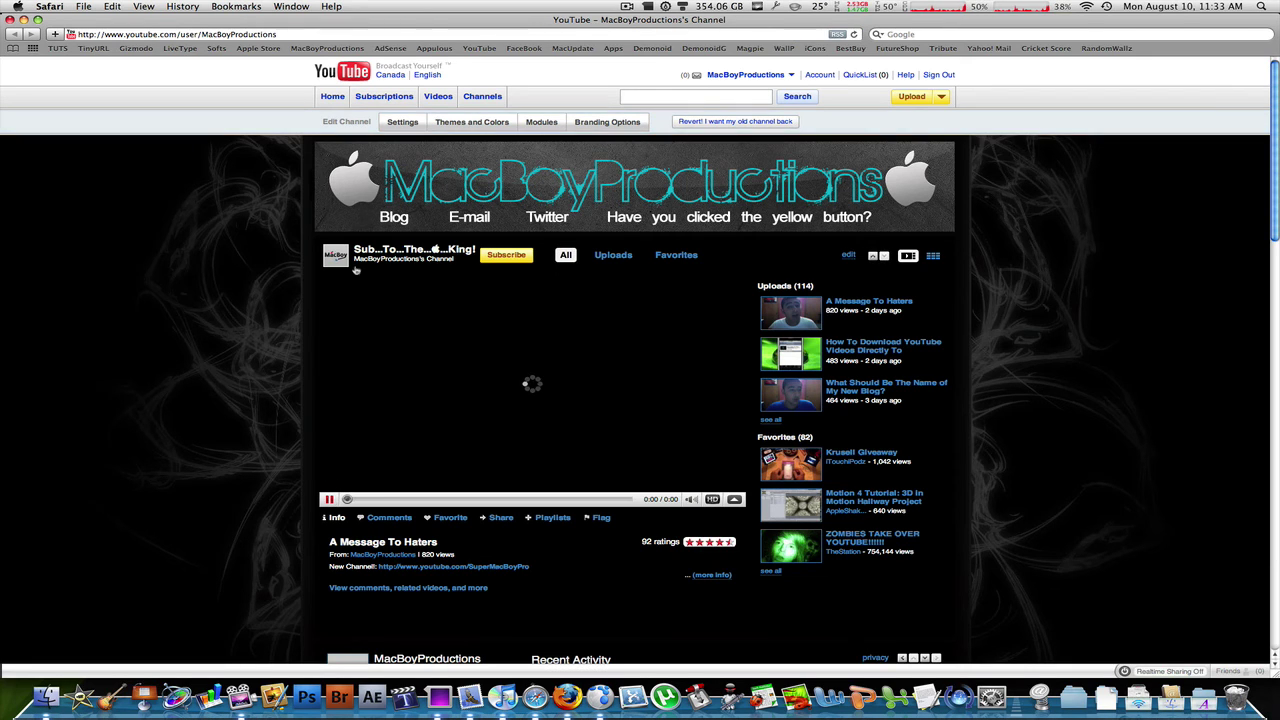
pyautogui.click(396, 219)
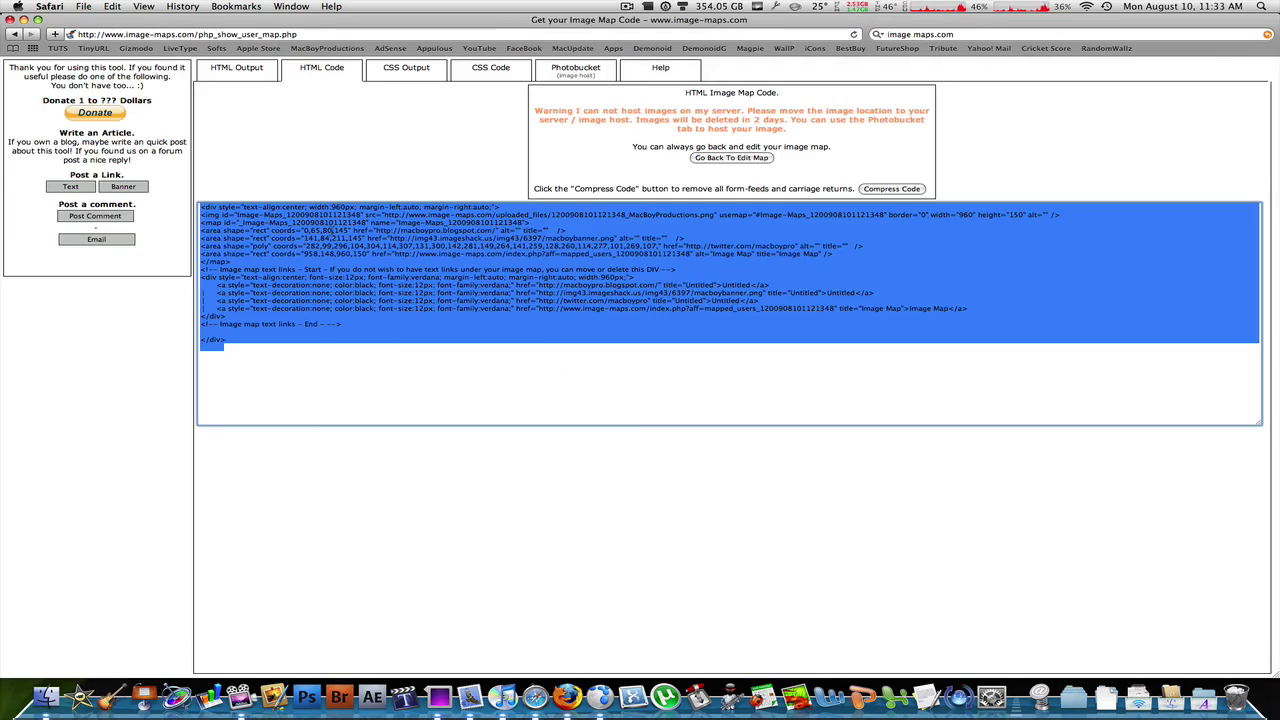